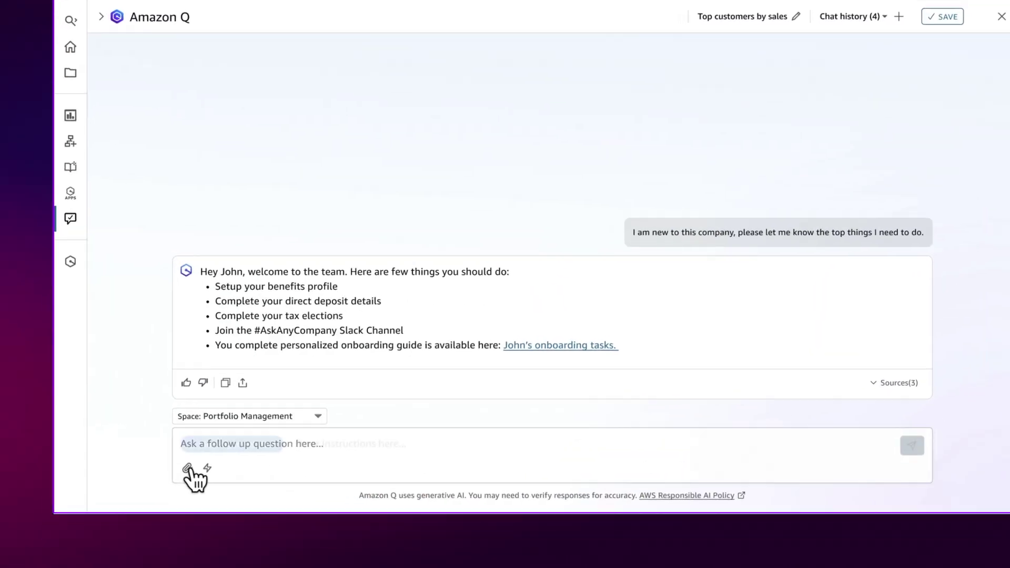
Request a follow-up email from meeting notes.docx, then ask how the portfolio trended over 30 days
left_click(172, 499)
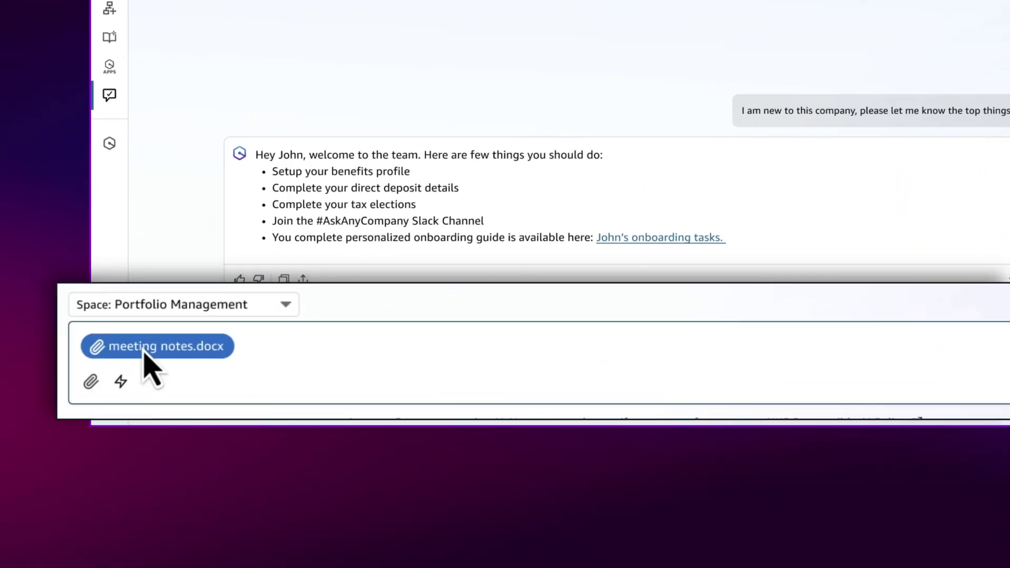
left_click(960, 474)
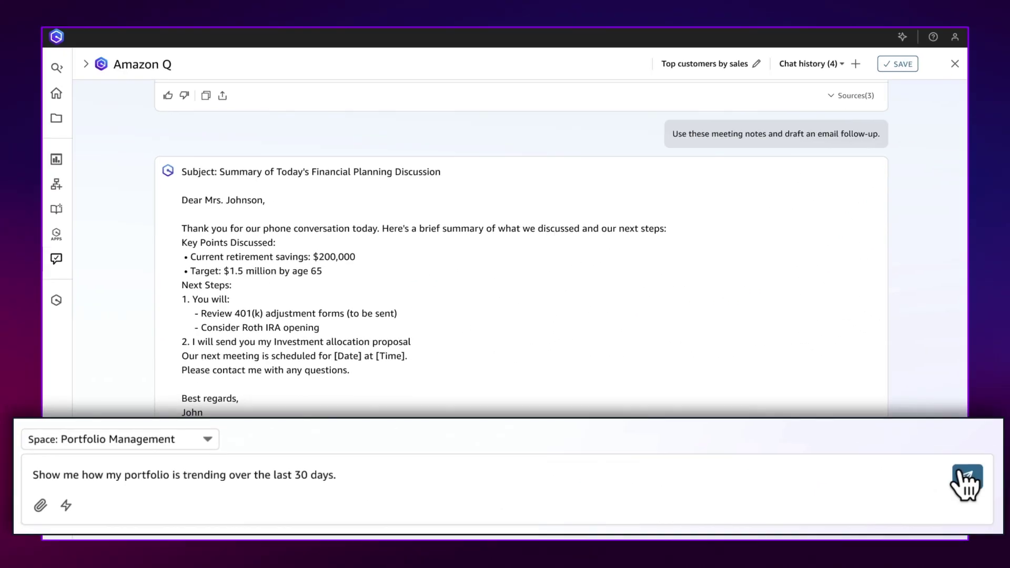
left_click(868, 478)
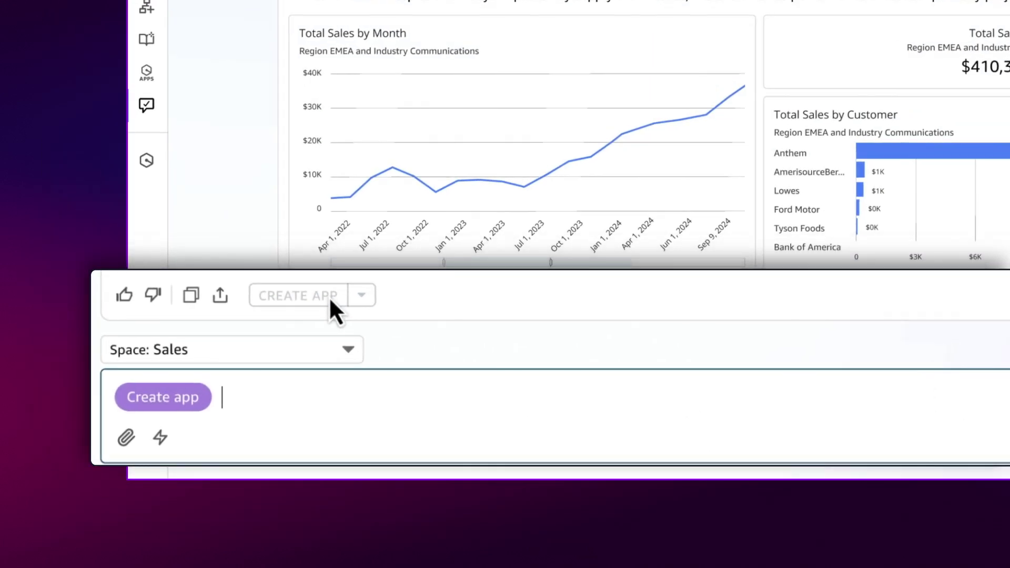
type("Create an app for my weekly revenue and customer roll up for leadership")
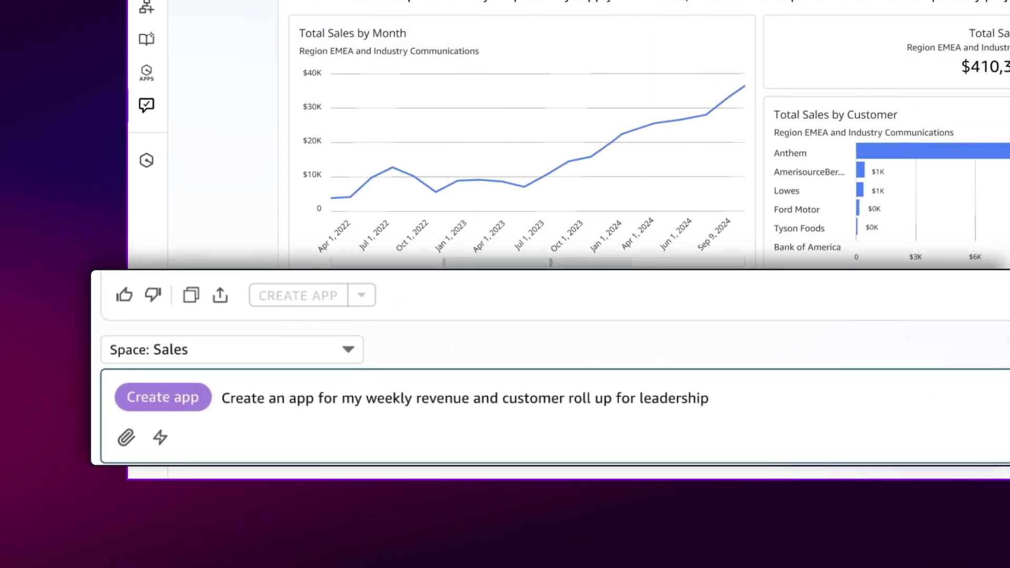
Request a Q App that rolls up weekly revenue and customers for leadership
left_click(865, 485)
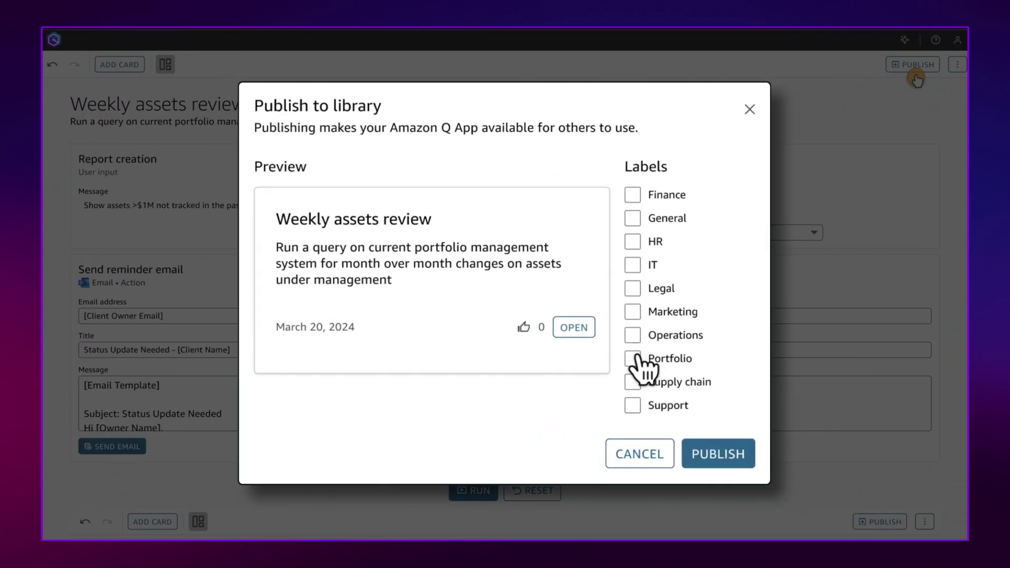
Tag Weekly assets review with the Portfolio label and publish it to the library
left_click(633, 359)
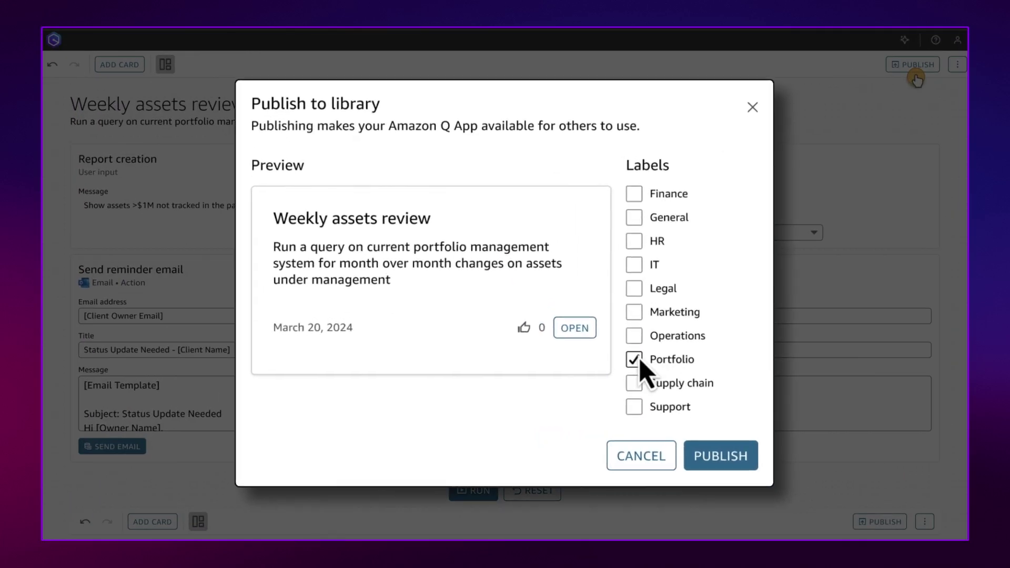
left_click(725, 465)
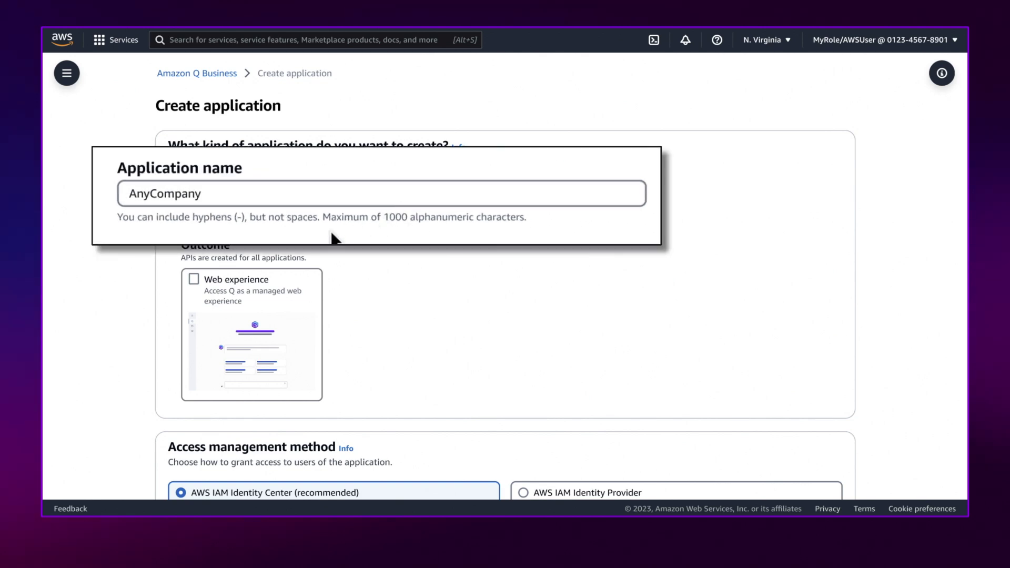
Create the AnyCompany application with web experience enabled and one quick-start user added
left_click(175, 265)
scroll(198, 279, "down", 5)
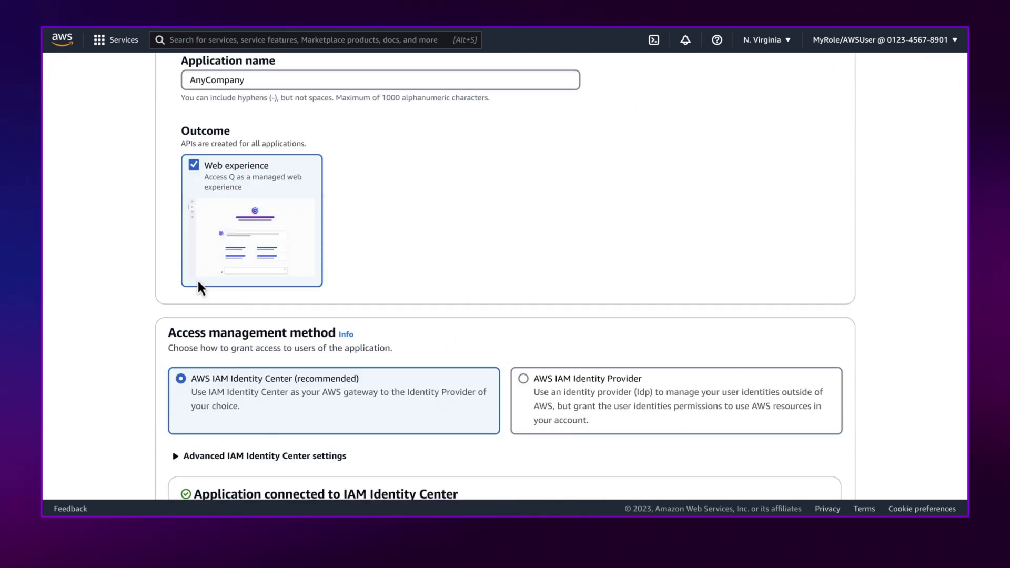
scroll(198, 279, "down", 4)
left_click(285, 222)
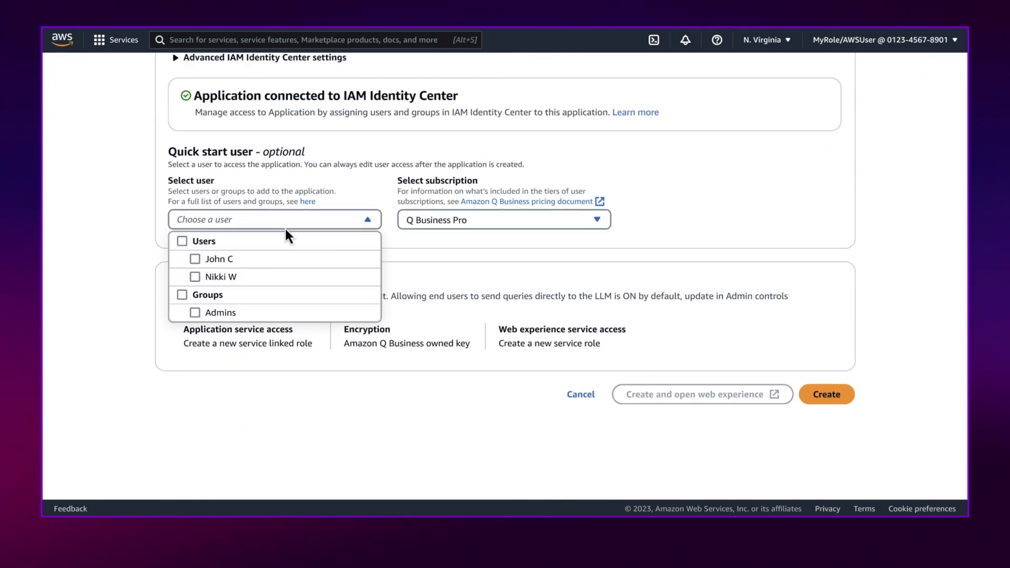
left_click(195, 259)
left_click(276, 222)
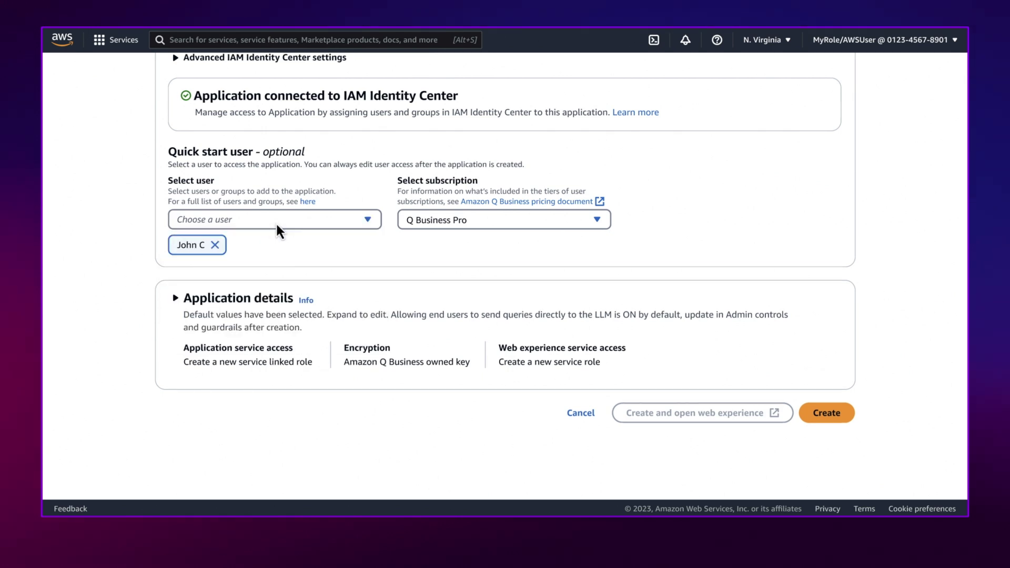
left_click(820, 416)
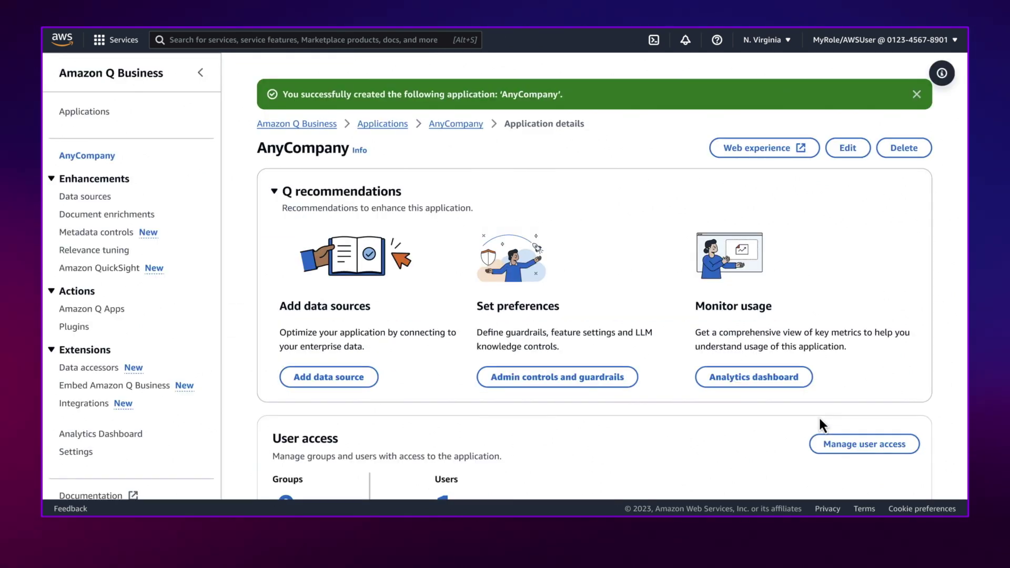
Select the native retriever with an enterprise index for the application's data sources
left_click(84, 197)
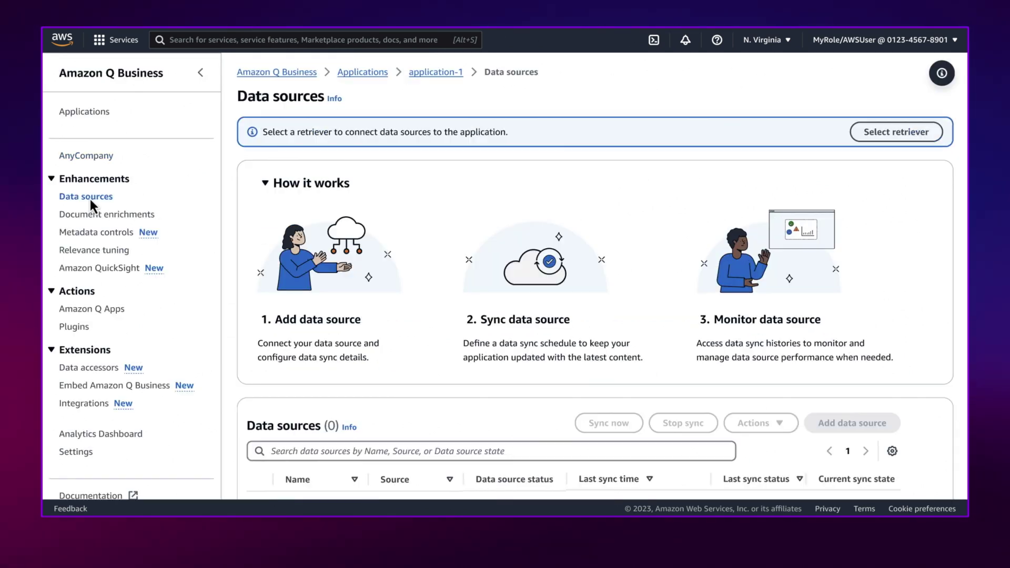
left_click(912, 133)
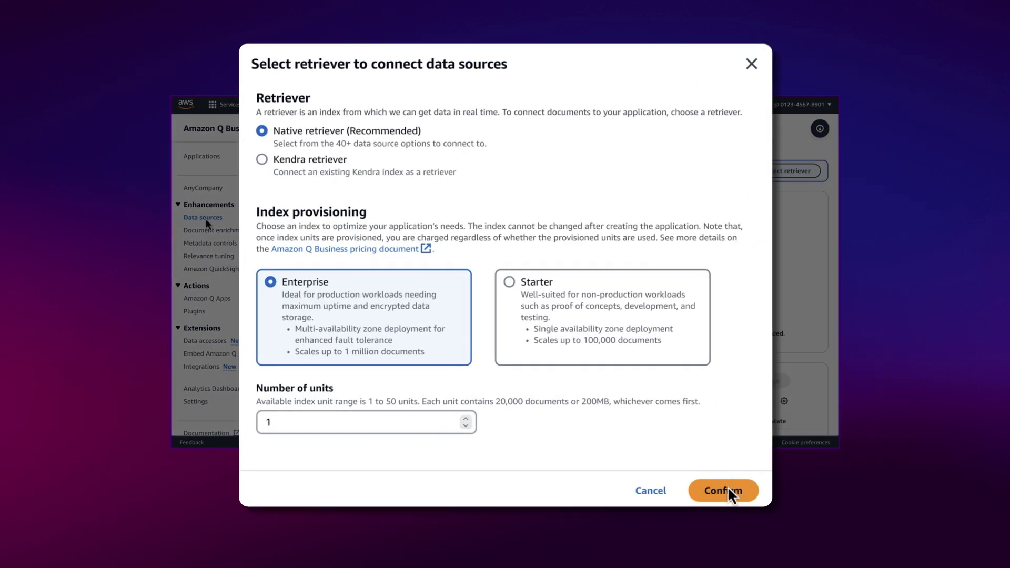
left_click(723, 491)
Add an Amazon S3 data source and enter its name and description
left_click(843, 418)
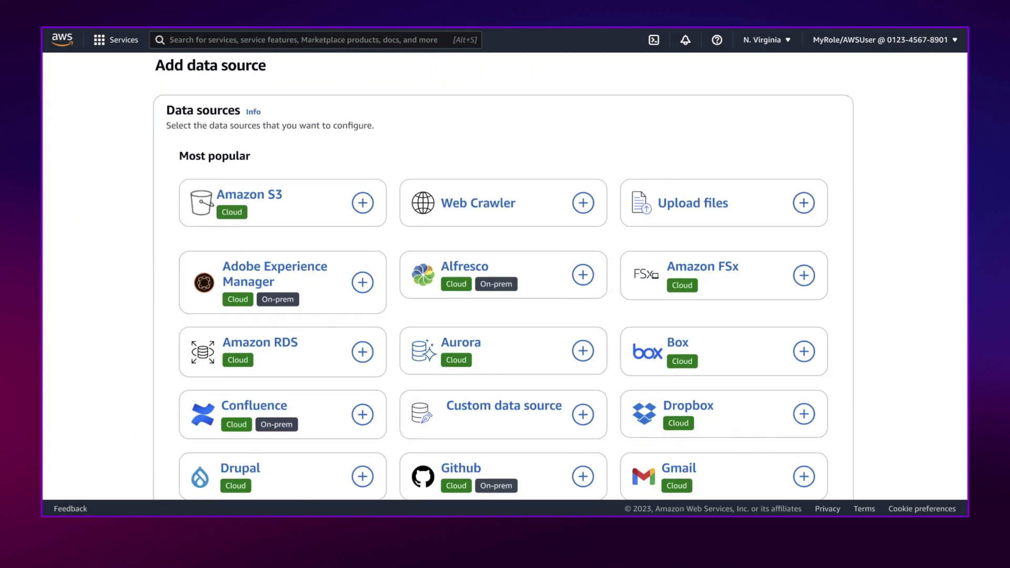
scroll(506, 317, "down", 3)
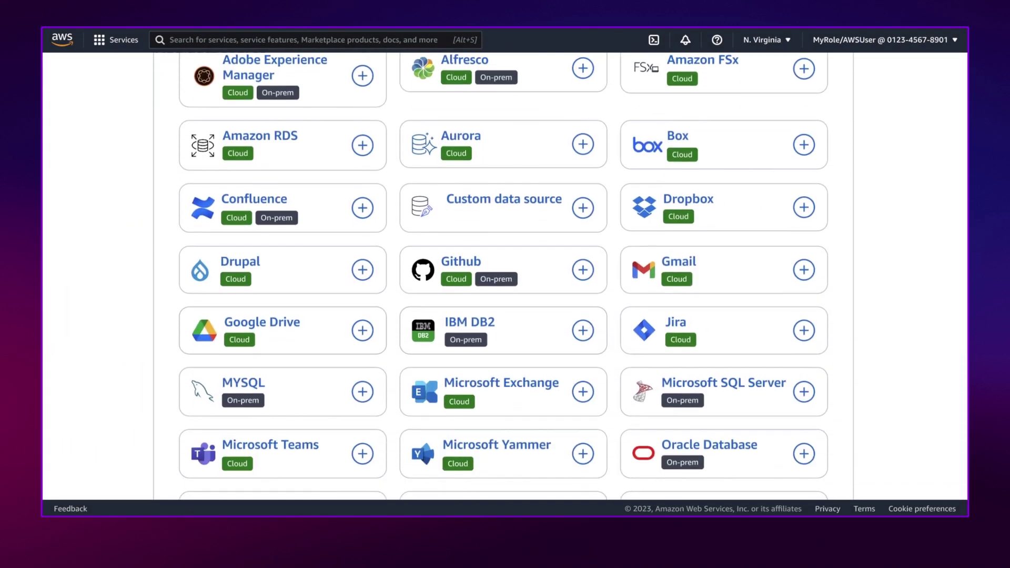
left_click(287, 185)
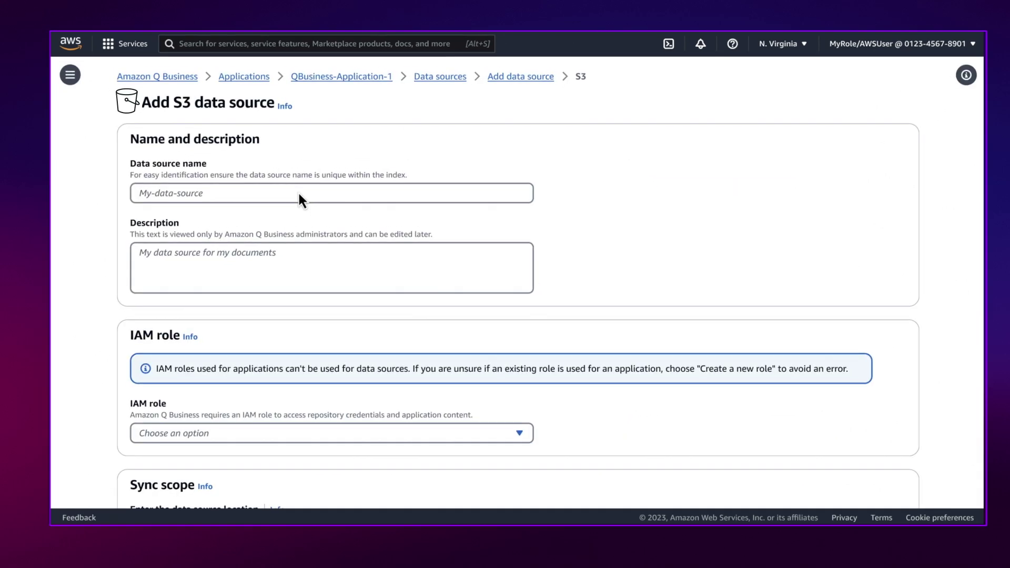
left_click(297, 192)
type("AnyCompany-AI-Assistant-Data-Source")
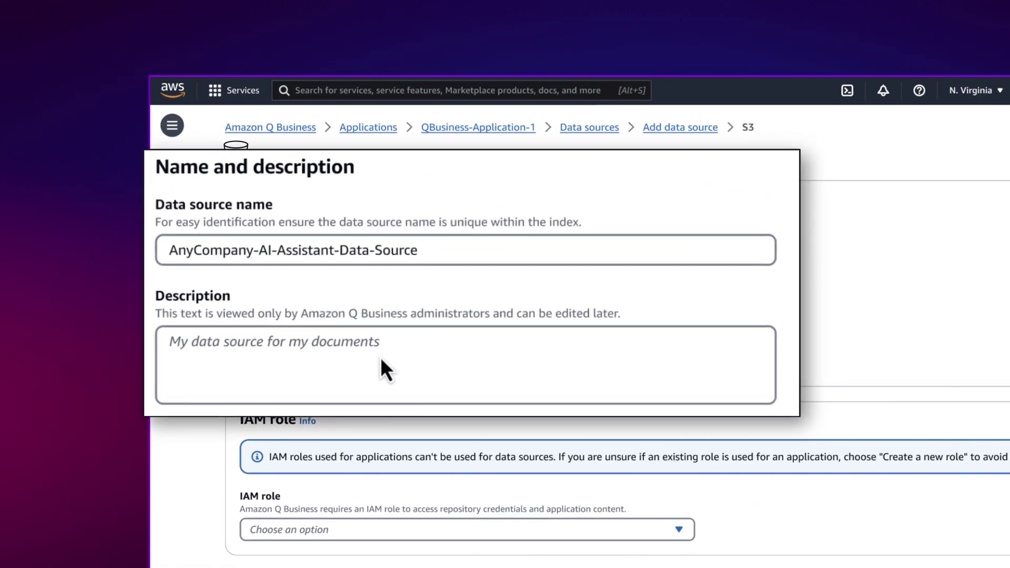
left_click(381, 358)
type("AnyCompany AI Assistant Data Source")
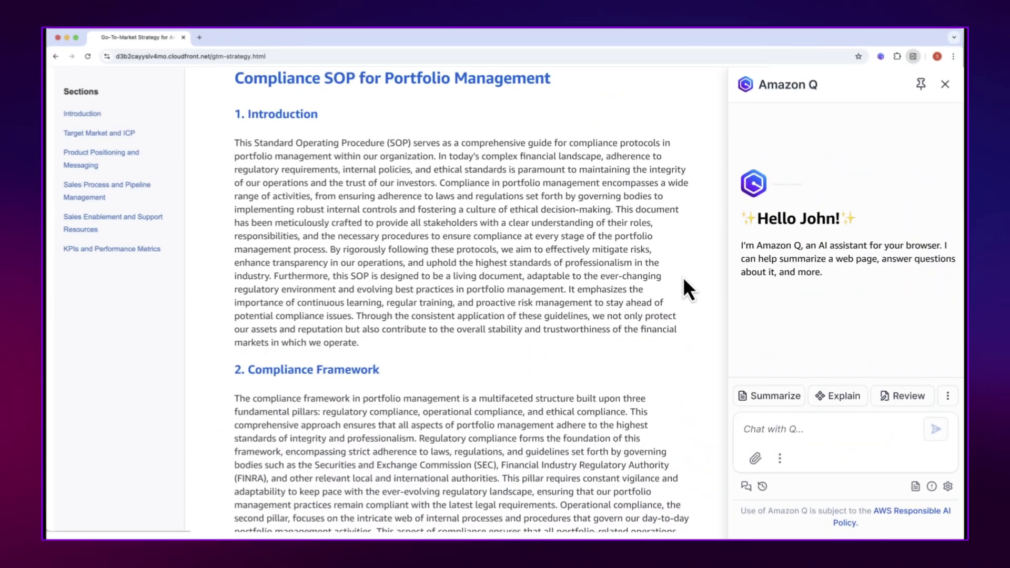
scroll(682, 277, "down", 2)
scroll(683, 277, "down", 2)
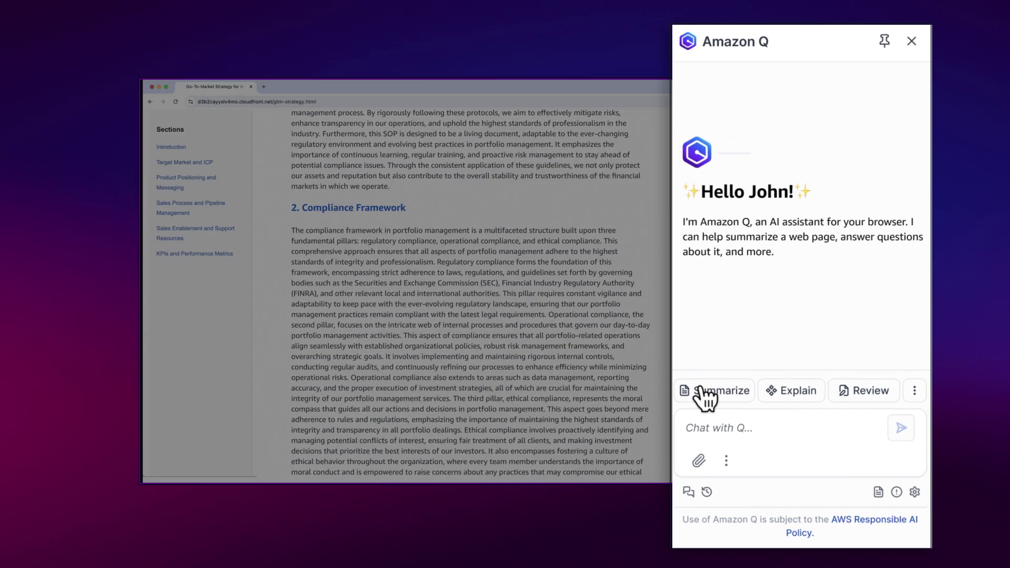
Summarize the Compliance SOP for Portfolio Management page with the Amazon Q extension
left_click(705, 392)
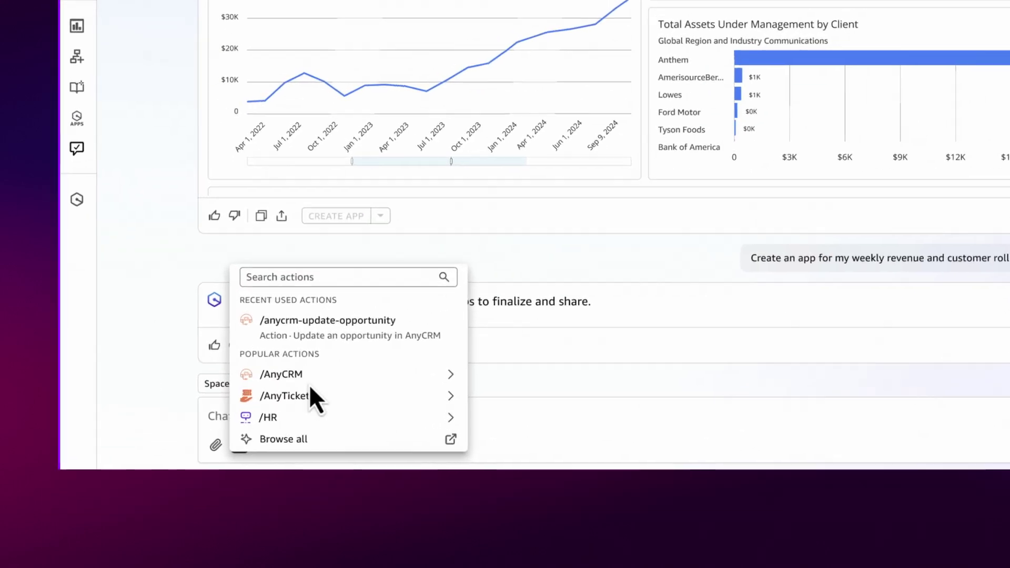
Send an opportunity update note through the /anycrm-update-opportunity action
left_click(577, 377)
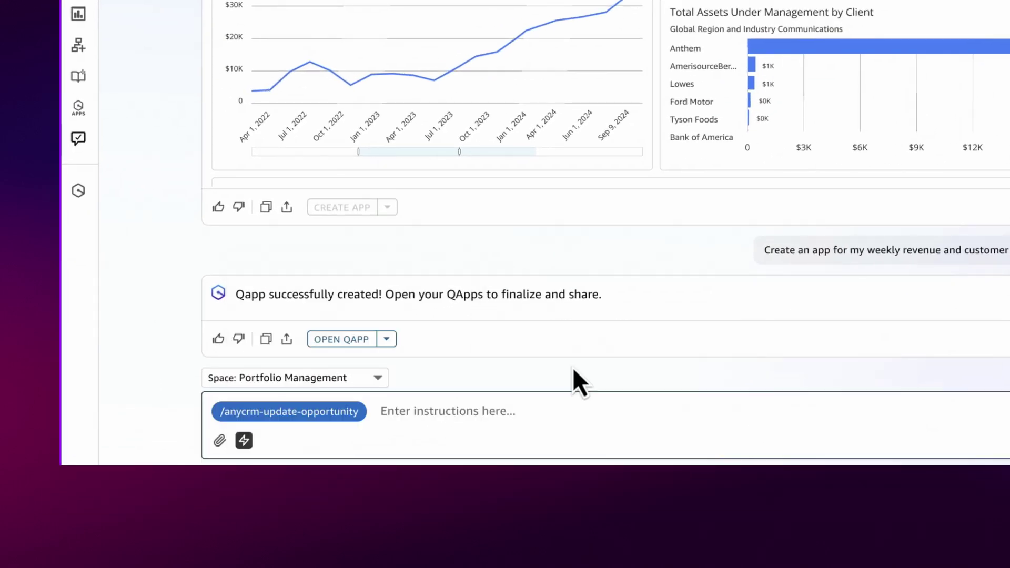
left_click(490, 412)
type("Update opportunity #02024-12-73961 to include this note ‘Tech val timeline updated to reflect end of year pause'")
key("Return")
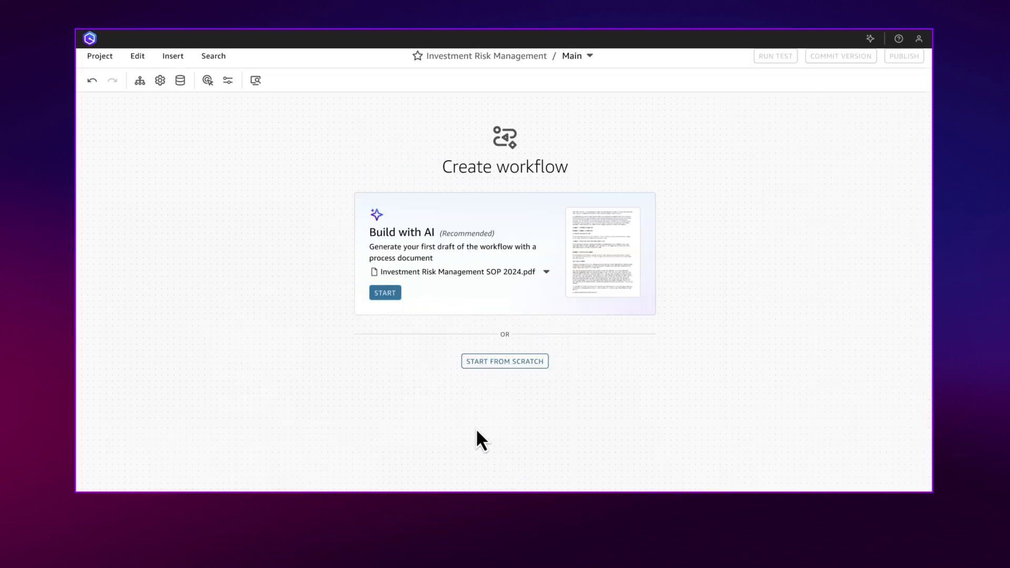
Generate a workflow draft from the Investment Risk Management SOP and answer the missing-client-information question
left_click(385, 296)
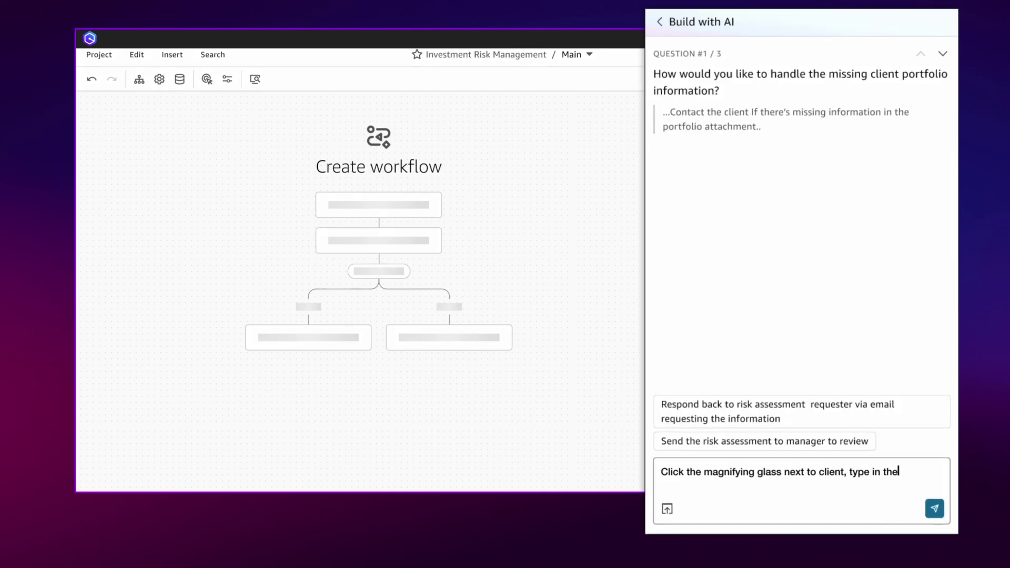
type("client's name and select the matching search results.")
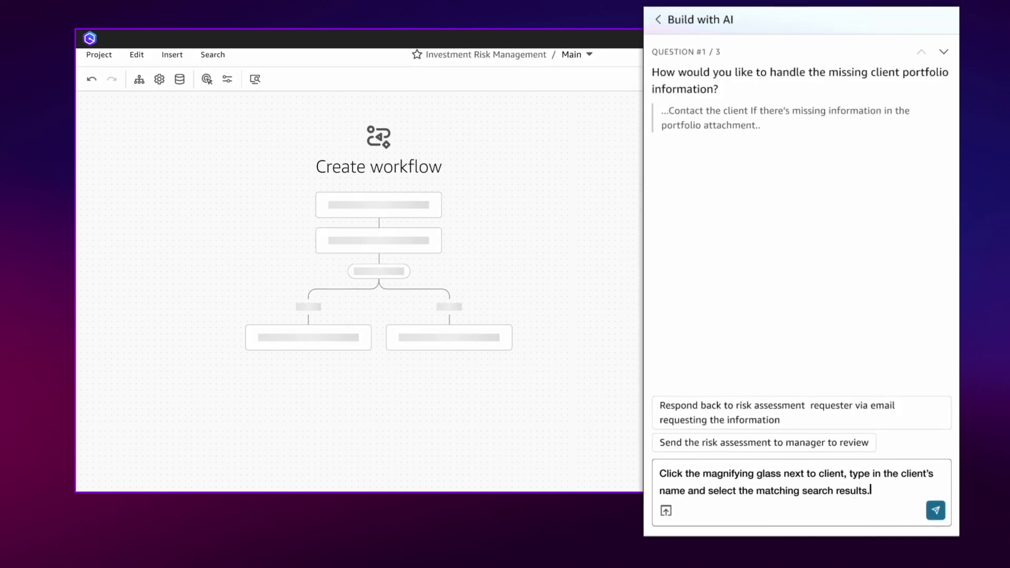
key("Return")
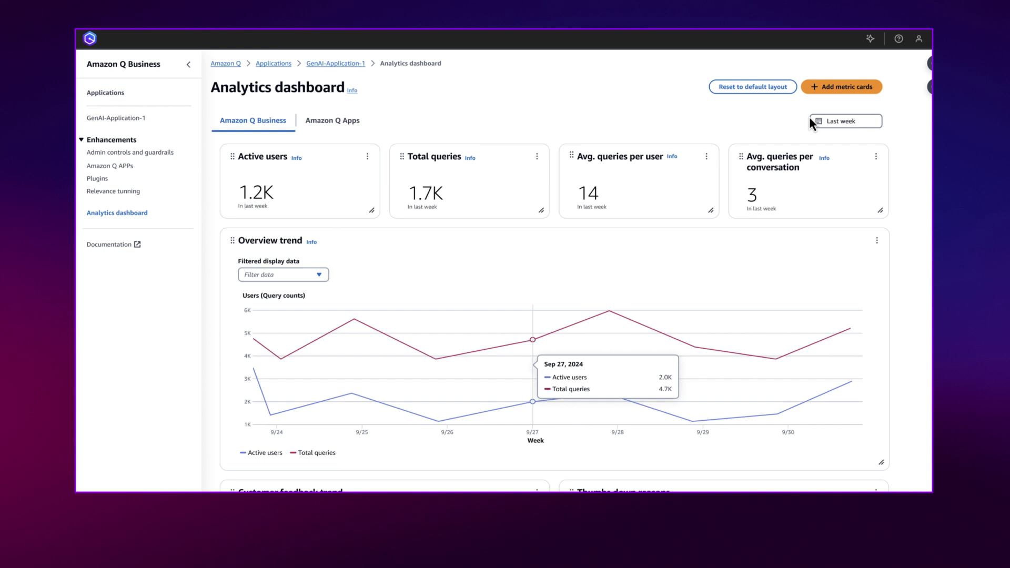
scroll(841, 222, "down", 5)
scroll(840, 221, "down", 5)
scroll(840, 222, "down", 3)
scroll(840, 222, "down", 4)
scroll(840, 222, "down", 4)
scroll(840, 222, "down", 3)
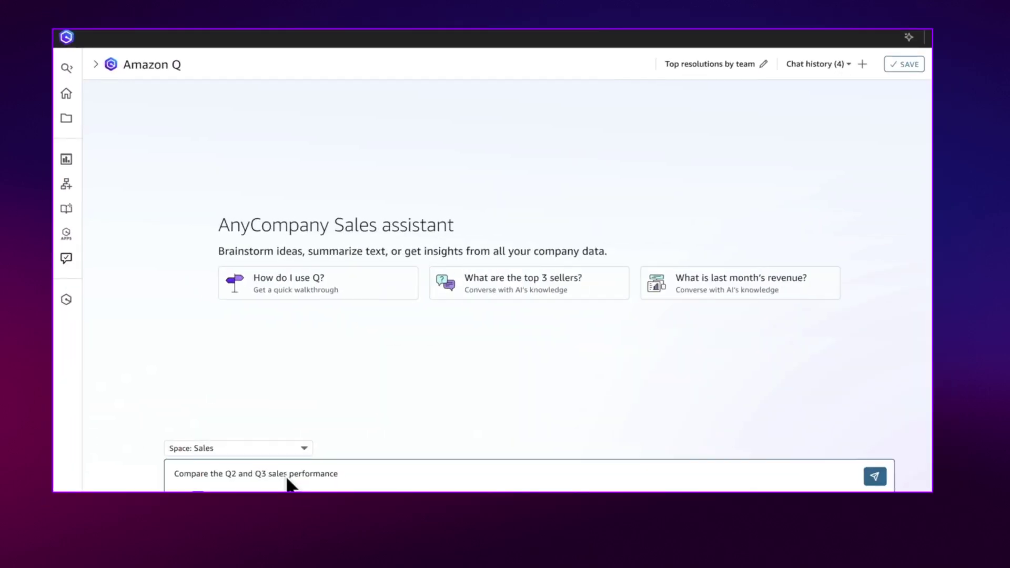
Ask the Sales assistant to compare Q2 and Q3 sales performance
key("Return")
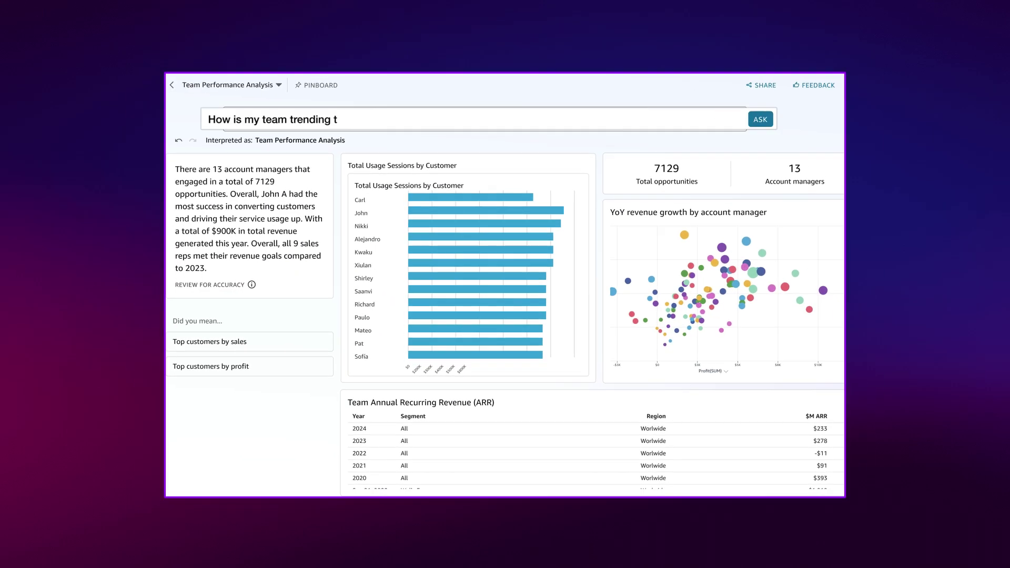
type("oday versus the same time last year in 2023, given our company revenue targets?")
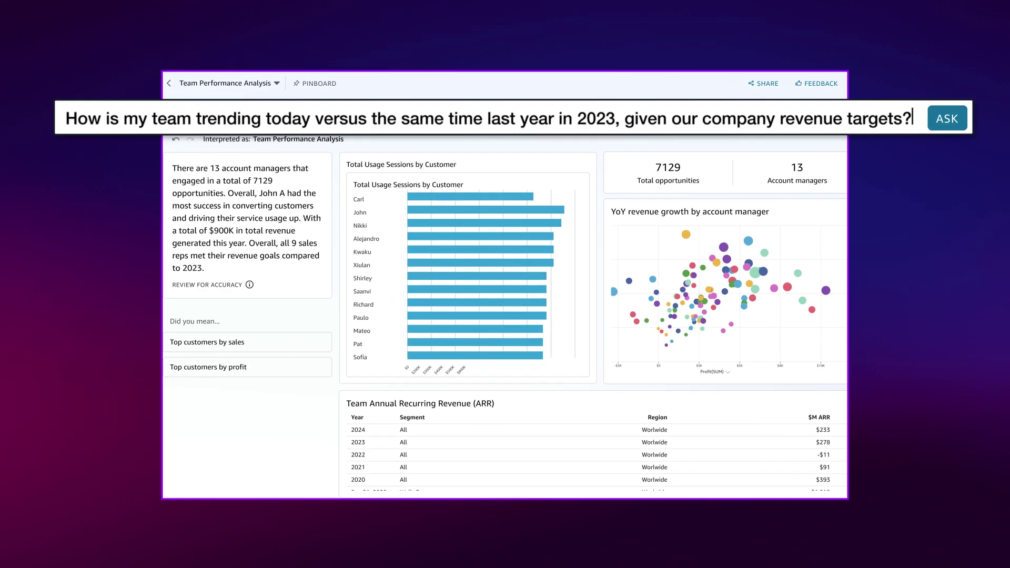